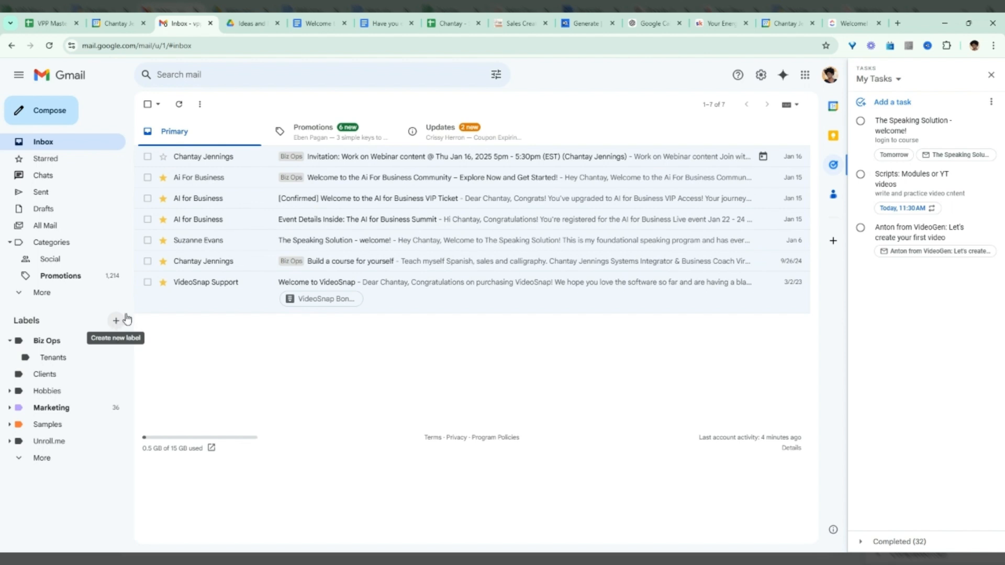
Create a filter from the Ai For Business Community welcome email that applies the Biz Ops label to messages from its sender.
click(245, 180)
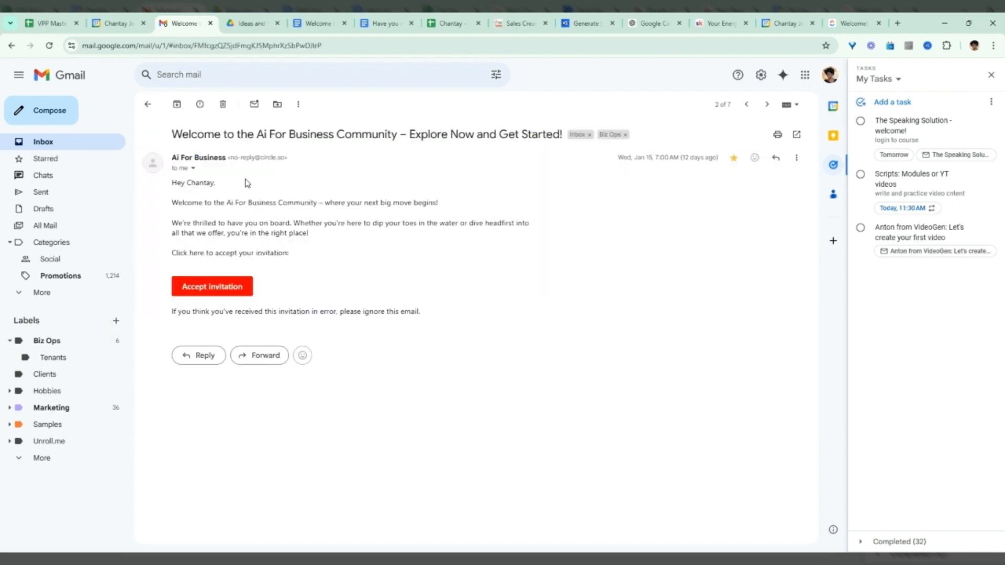
click(298, 103)
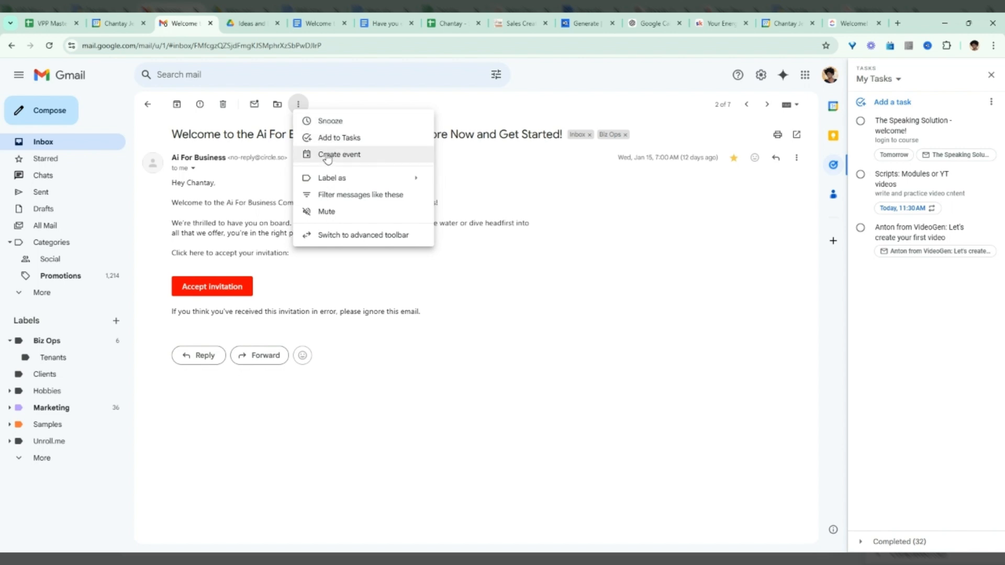
click(336, 195)
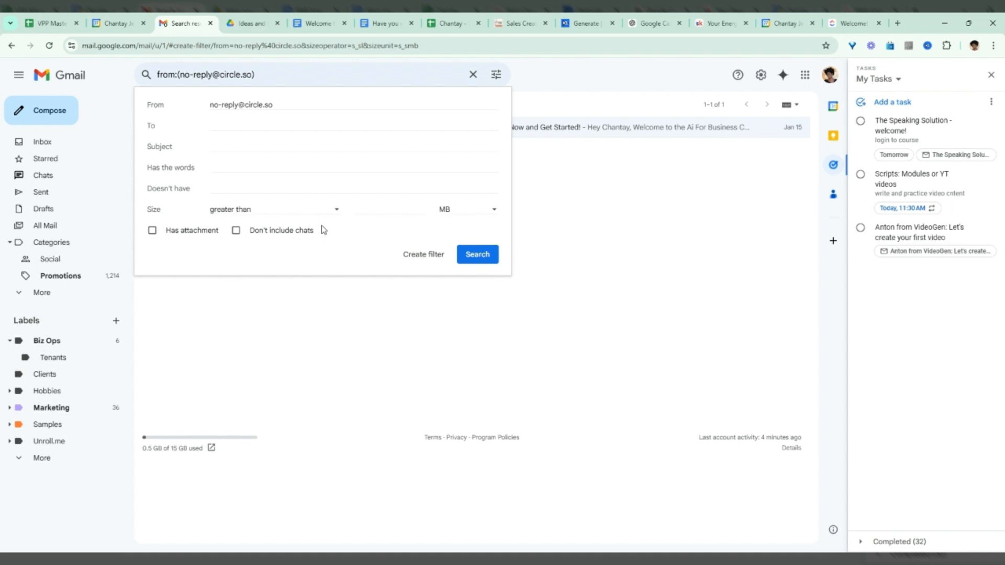
click(419, 251)
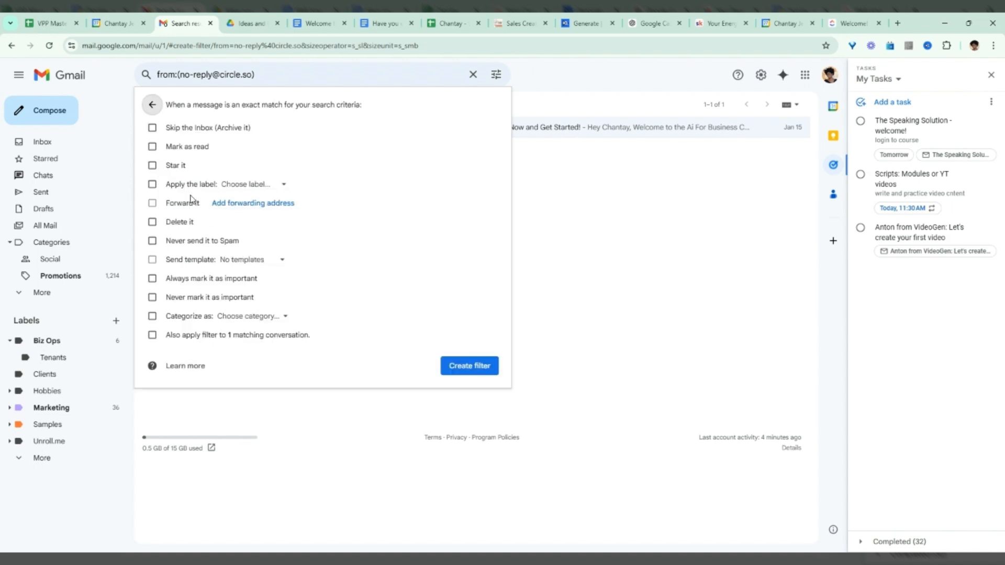
click(153, 128)
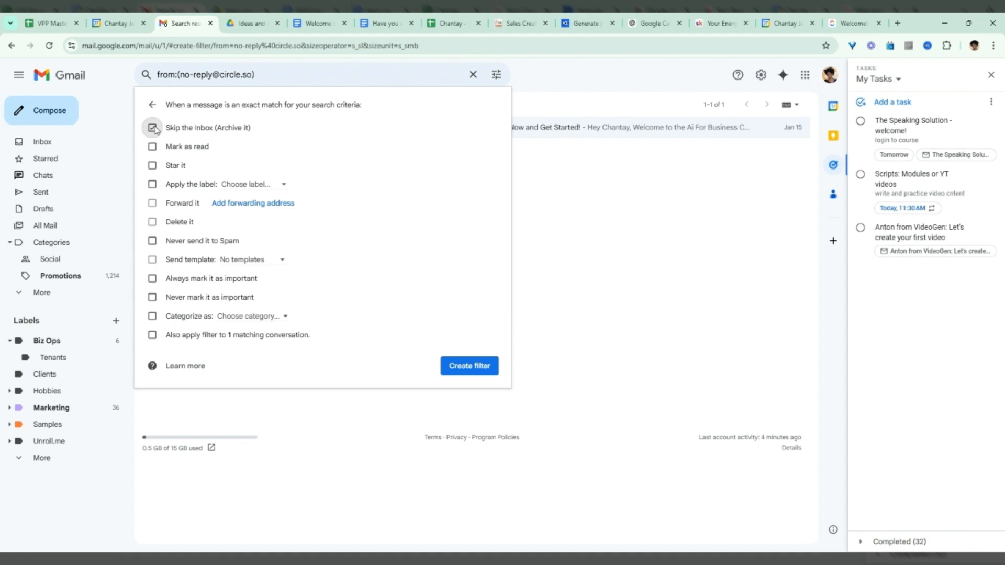
click(153, 128)
click(253, 185)
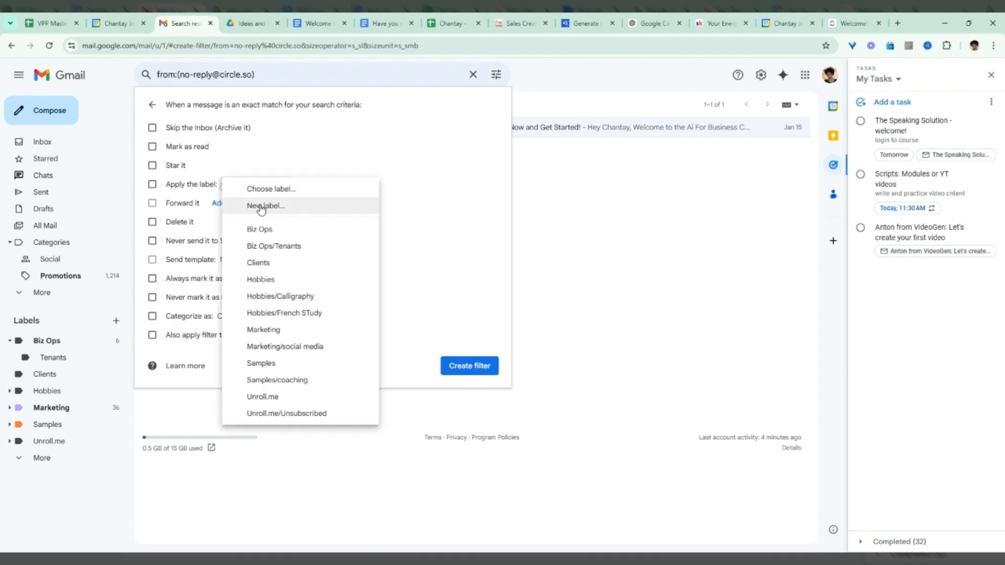
click(260, 230)
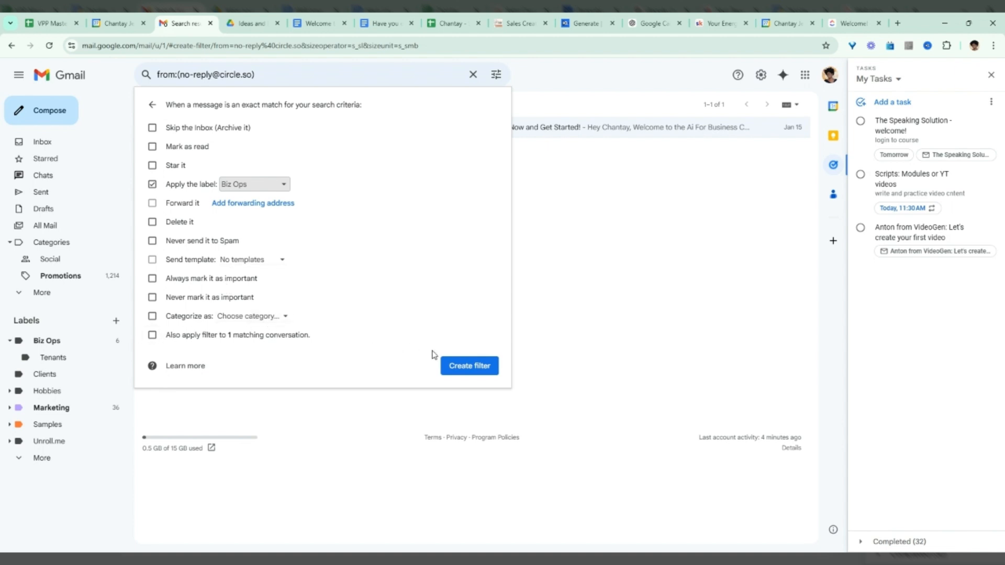
click(475, 368)
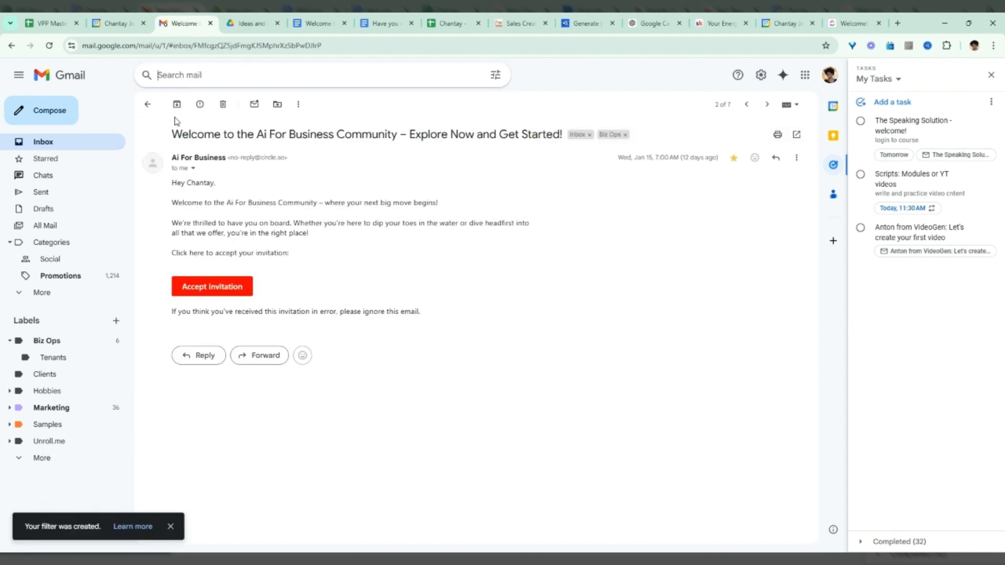
Return to the inbox and create a new top-level label named Test.
click(146, 106)
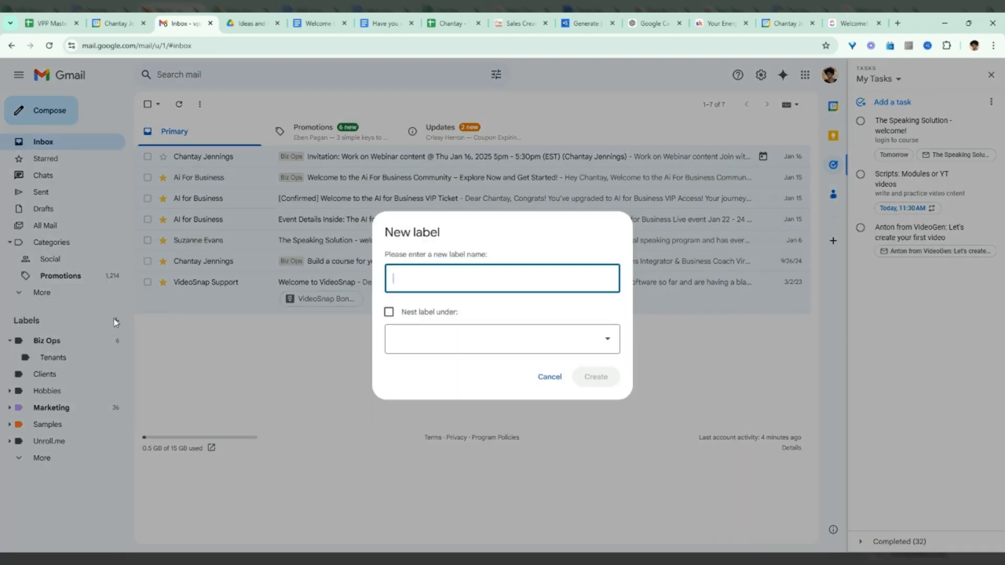
click(116, 320)
text(Test)
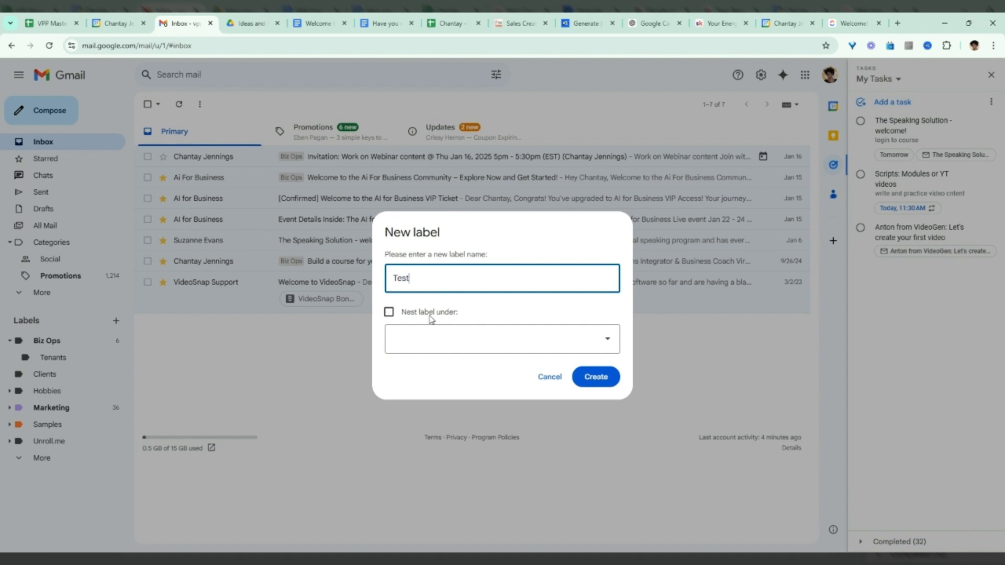
click(605, 380)
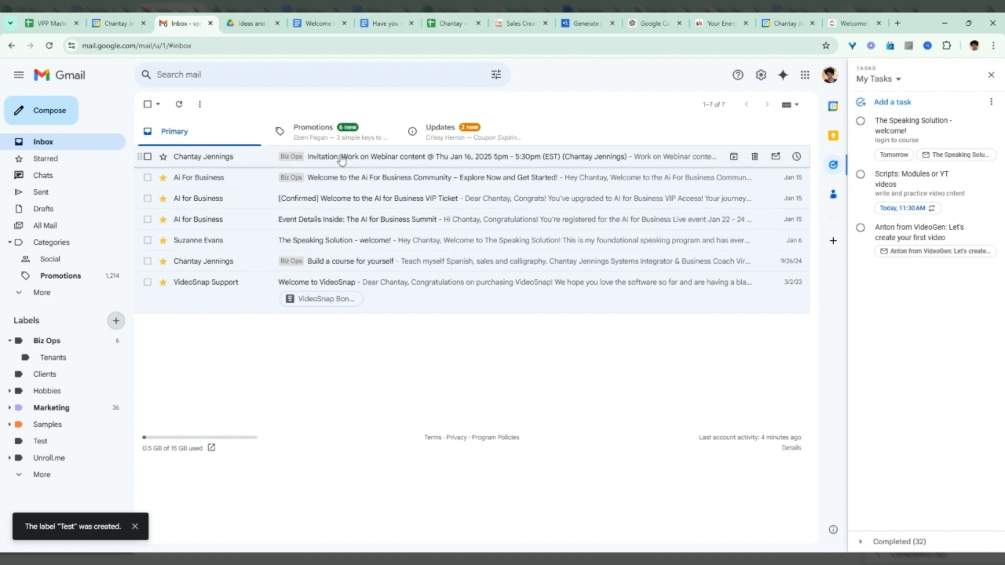
Add the Ai For Business Community welcome email to Tasks and open the new task's date and time settings.
click(148, 177)
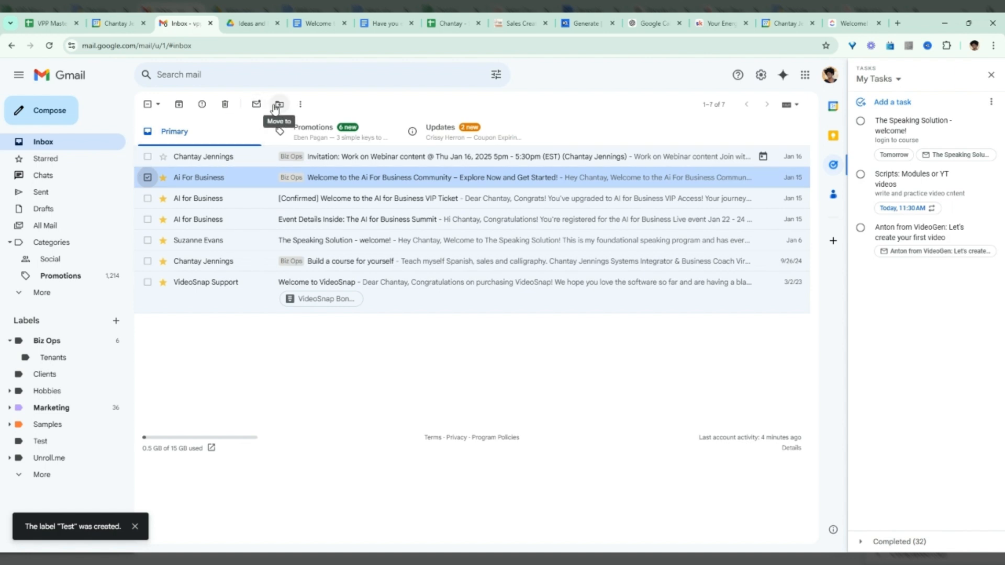
click(147, 178)
click(242, 182)
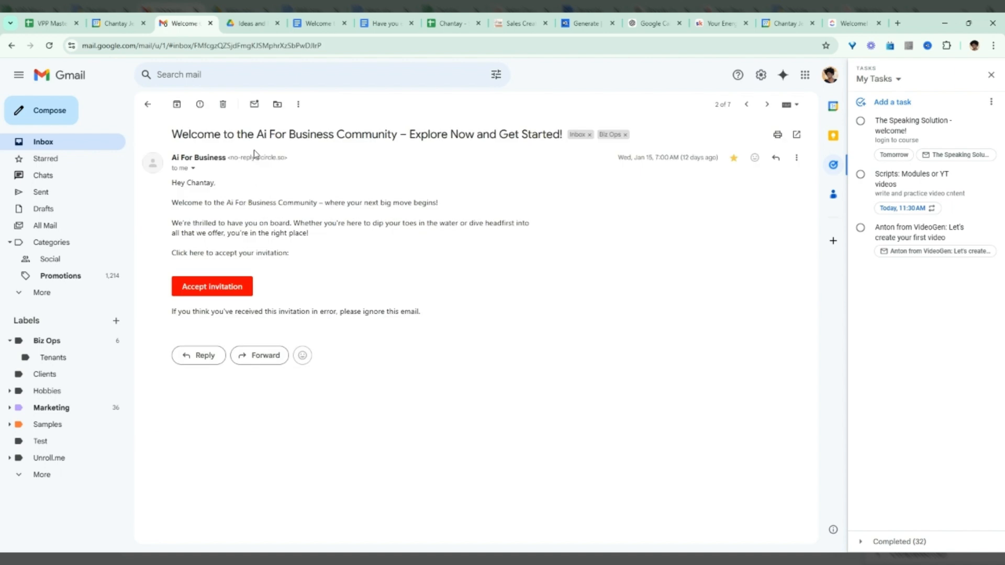
click(297, 105)
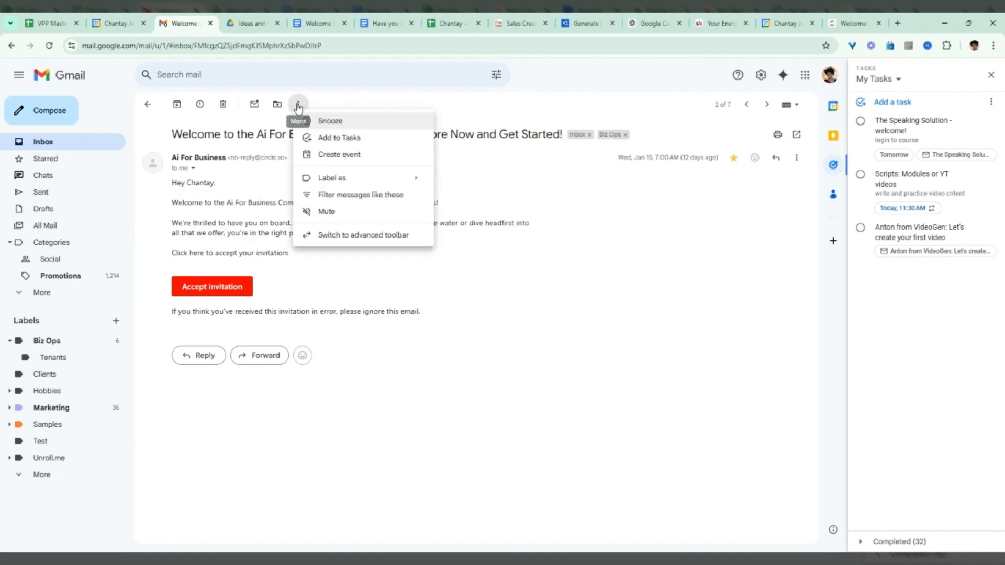
click(326, 139)
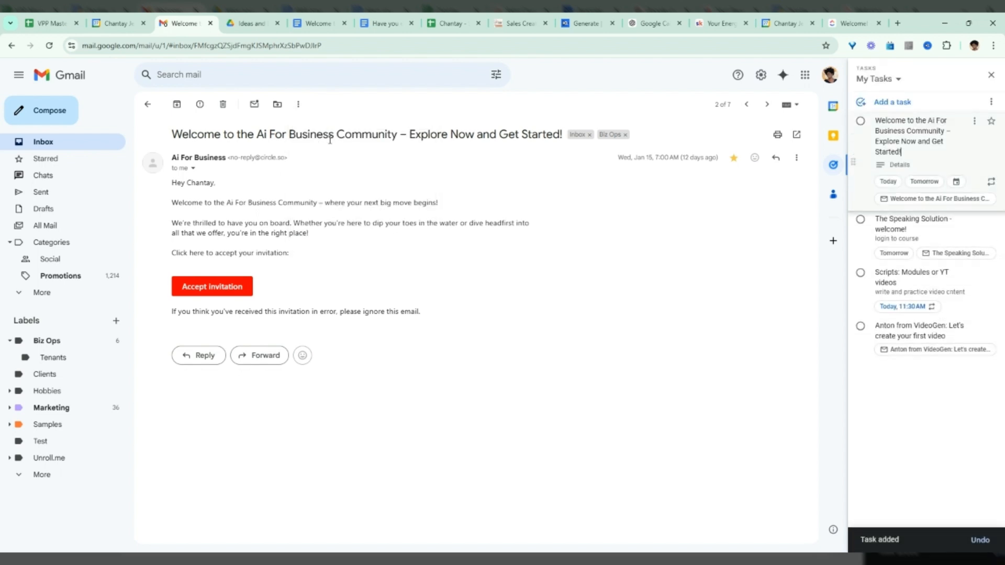
click(903, 165)
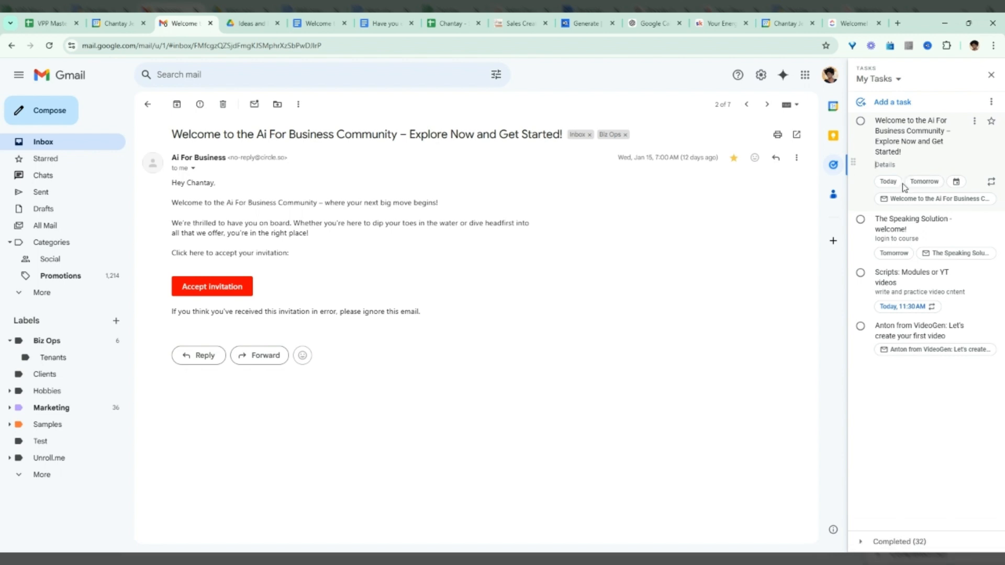
click(957, 183)
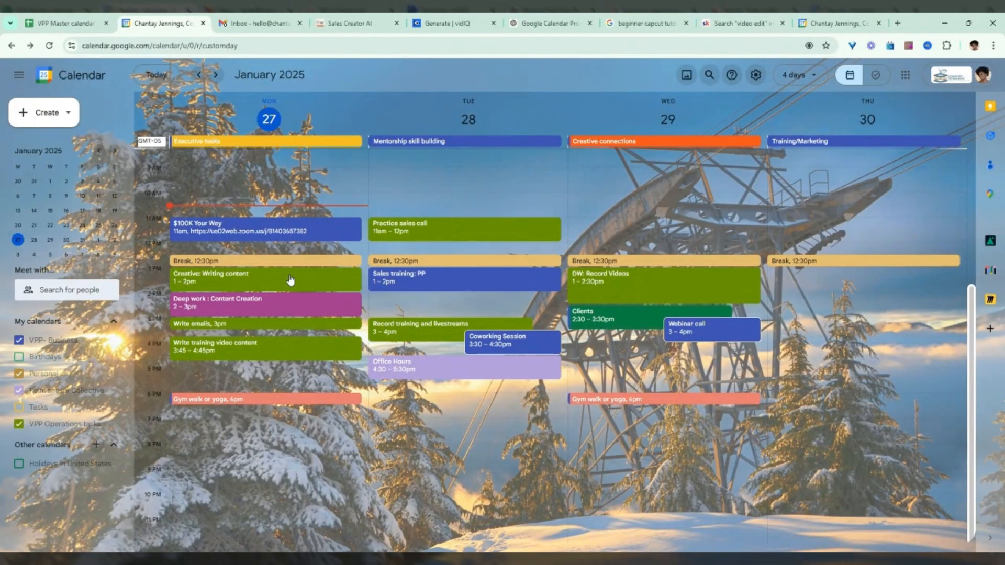
Edit the January 27 event "Creative: Writing content" in Google Calendar and add a notification 11 hours before it.
right_click(290, 280)
click(318, 280)
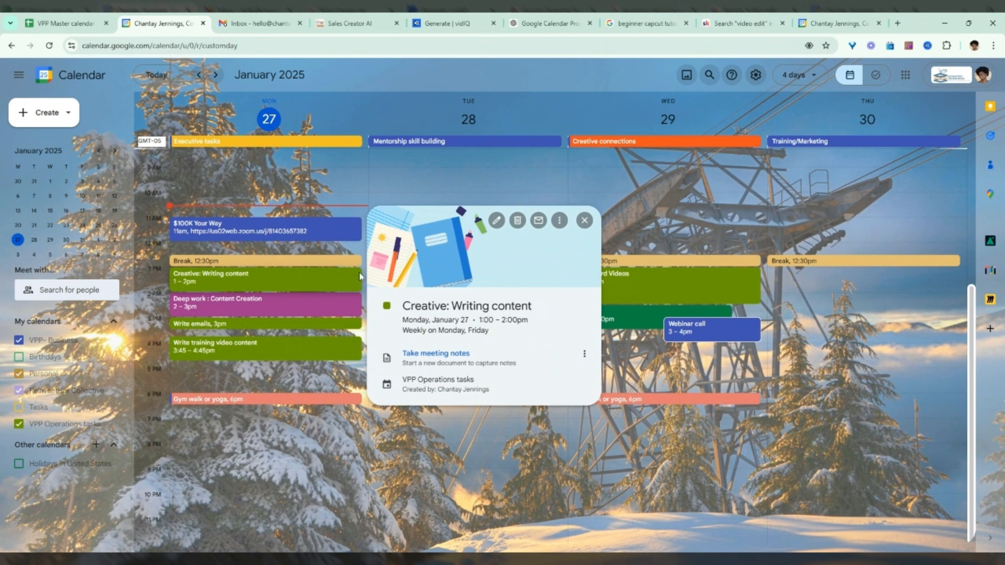
click(495, 220)
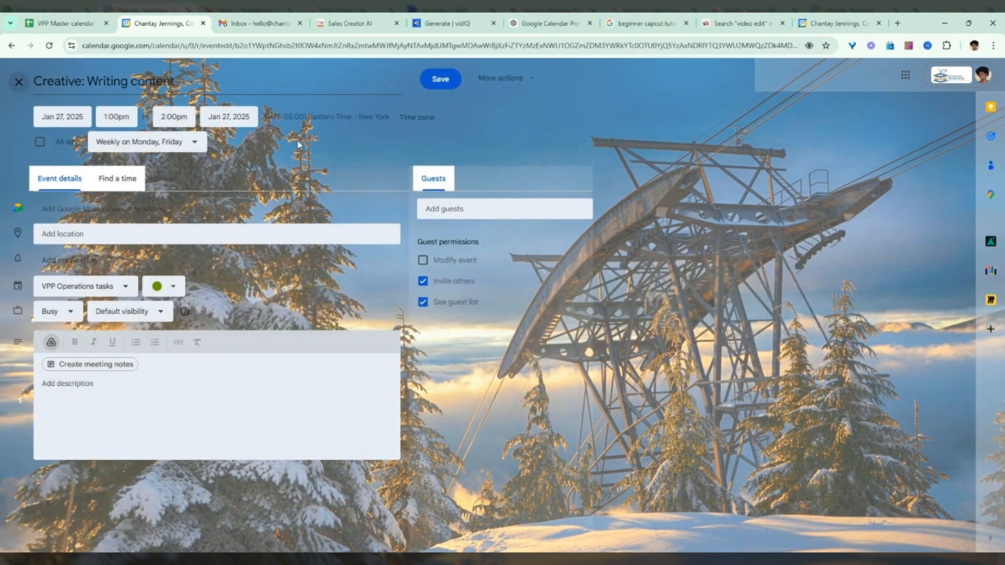
click(88, 261)
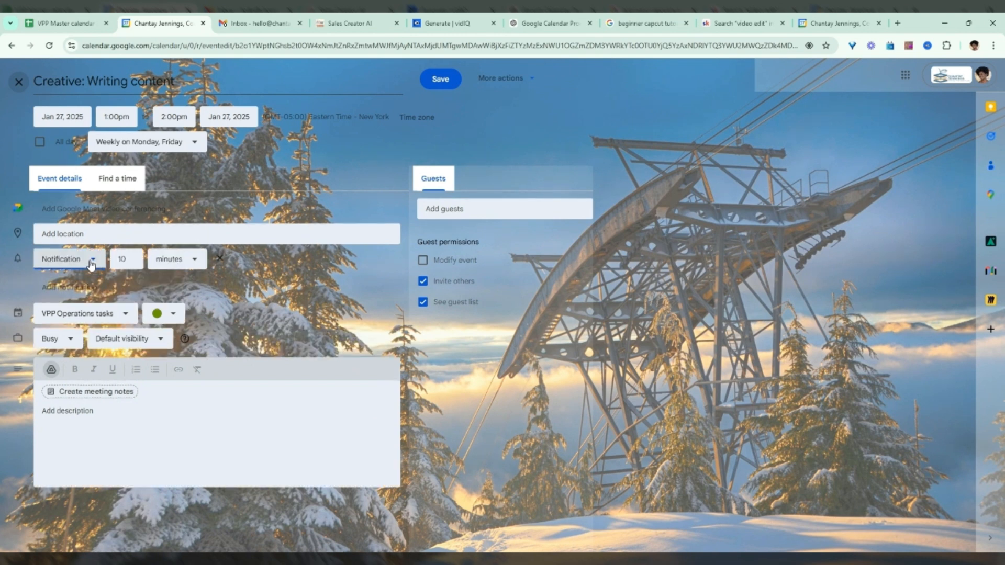
click(131, 257)
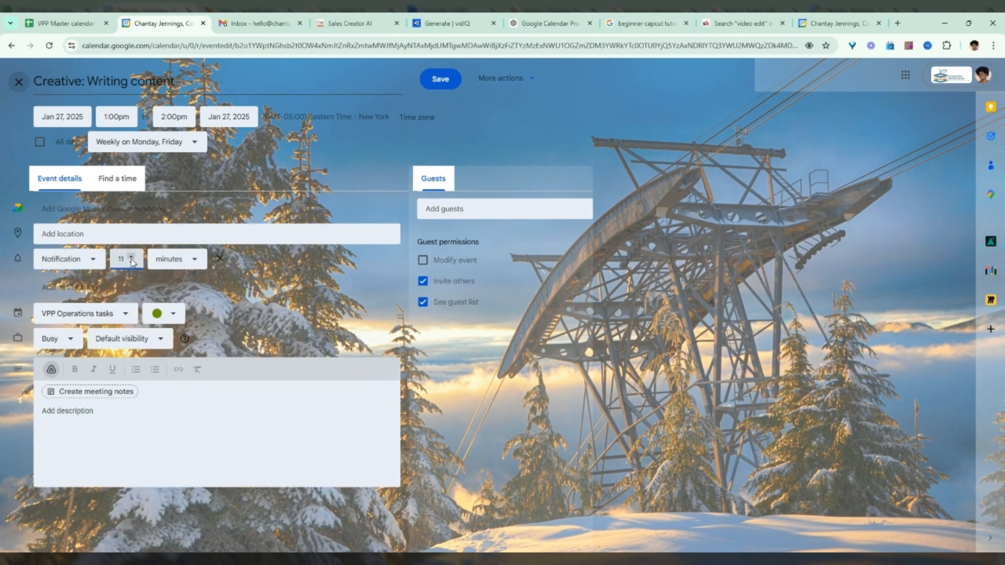
click(188, 263)
click(165, 305)
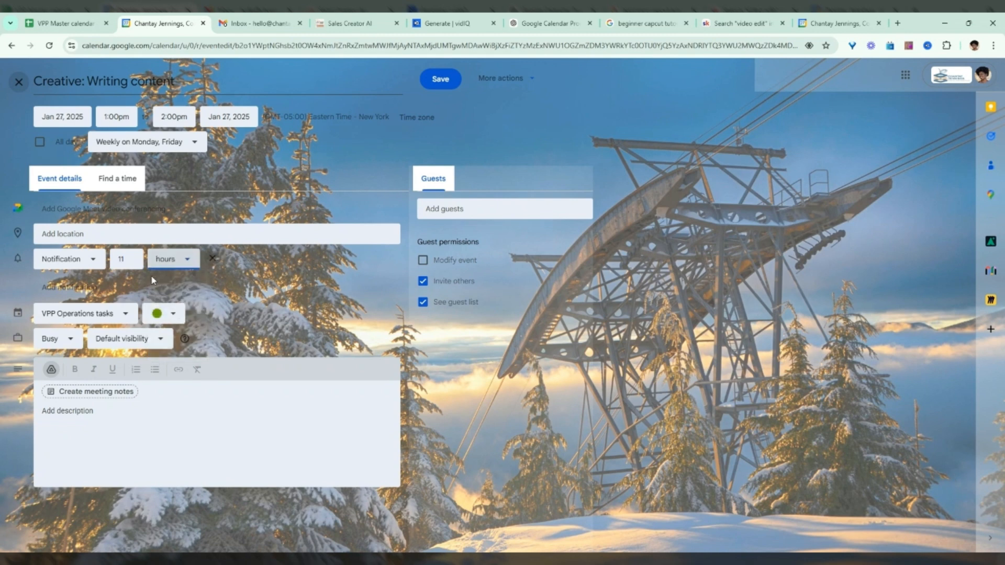
Adjust the number of hours in the event's notification and add another notification.
click(131, 262)
click(131, 262)
click(131, 262)
click(86, 287)
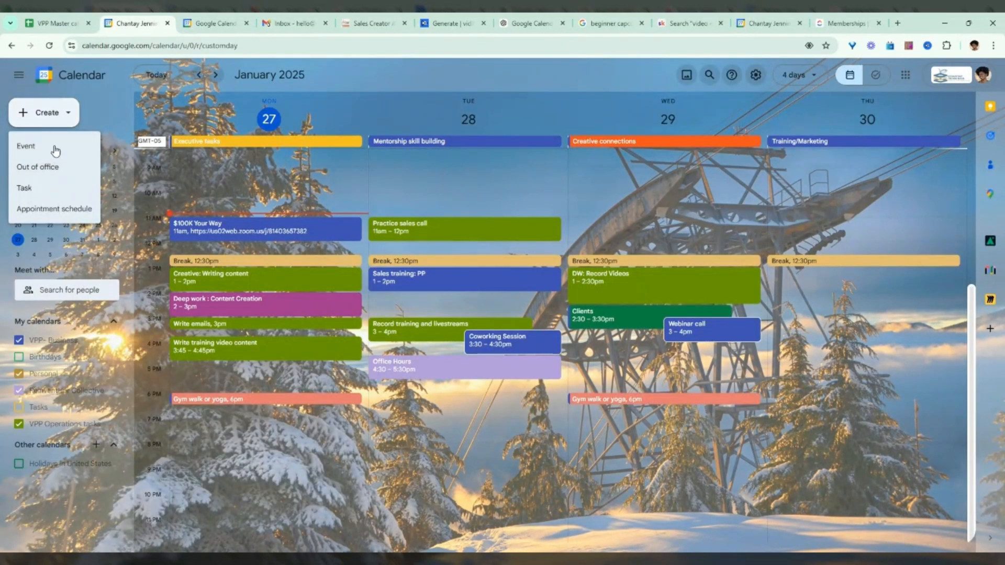
Start a bookable appointment schedule titled Clients.
click(49, 215)
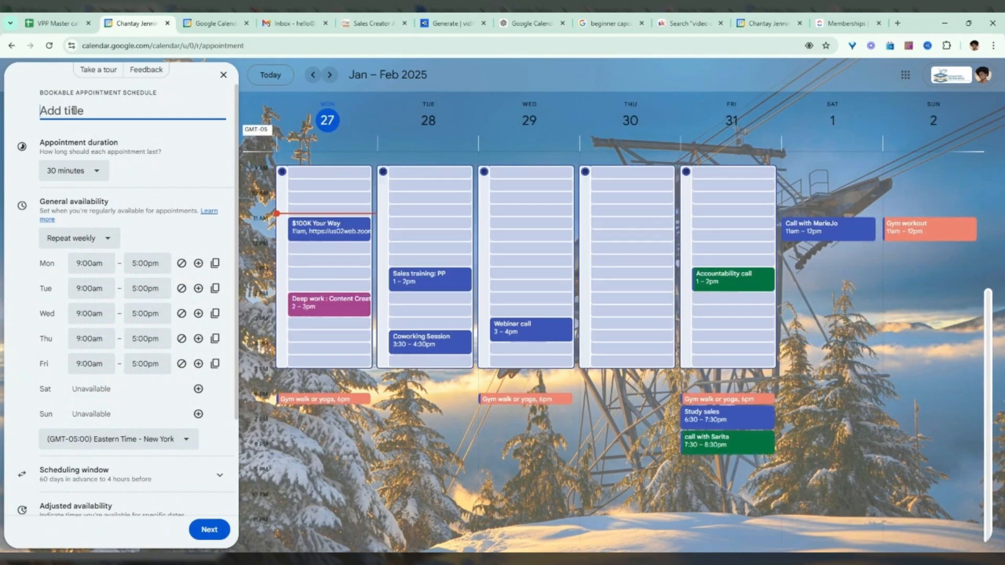
text(Clients)
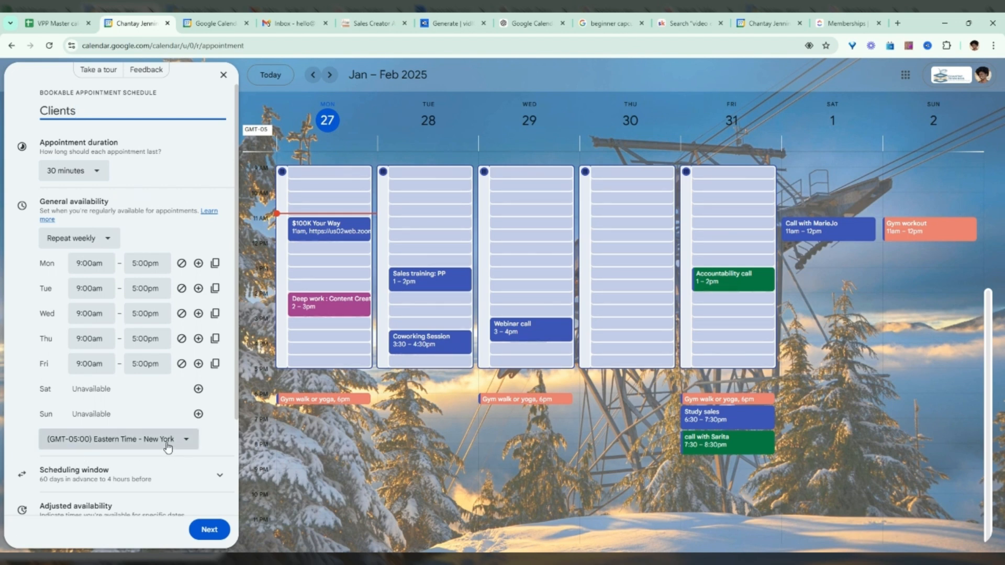
scroll(159, 446, down, 1)
scroll(158, 445, down, 1)
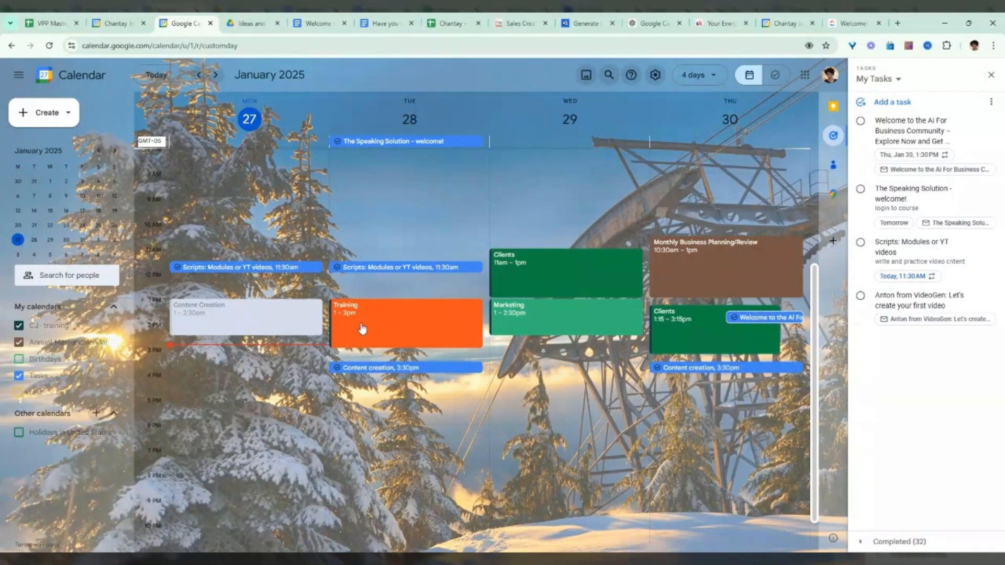
Open the Training event scheduled for 1 – 3pm on Tuesday, January 28.
double_click(408, 322)
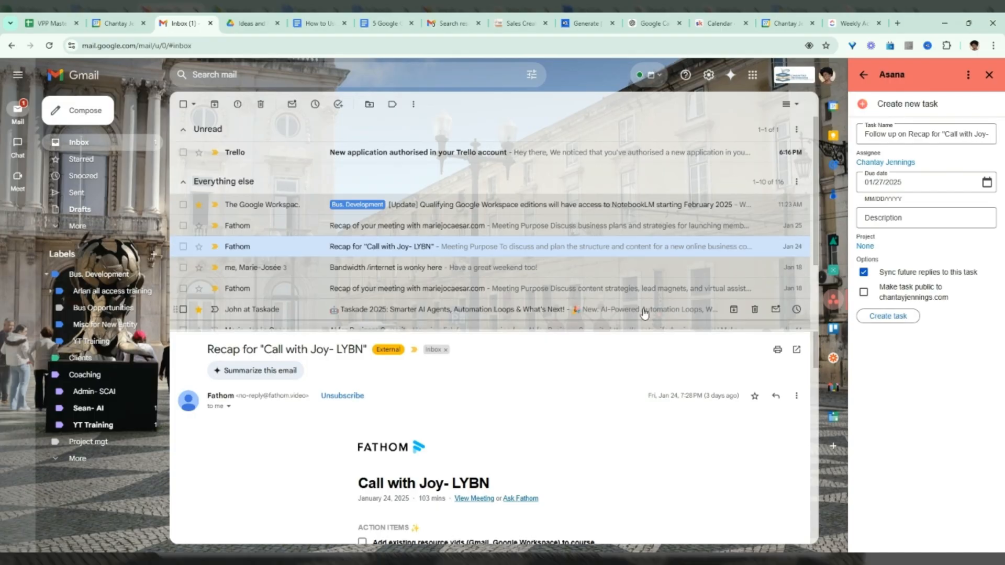
Set the due date of the Asana follow-up task for the Fathom recap email in Gmail to 01/30/2025 and create the task.
click(919, 182)
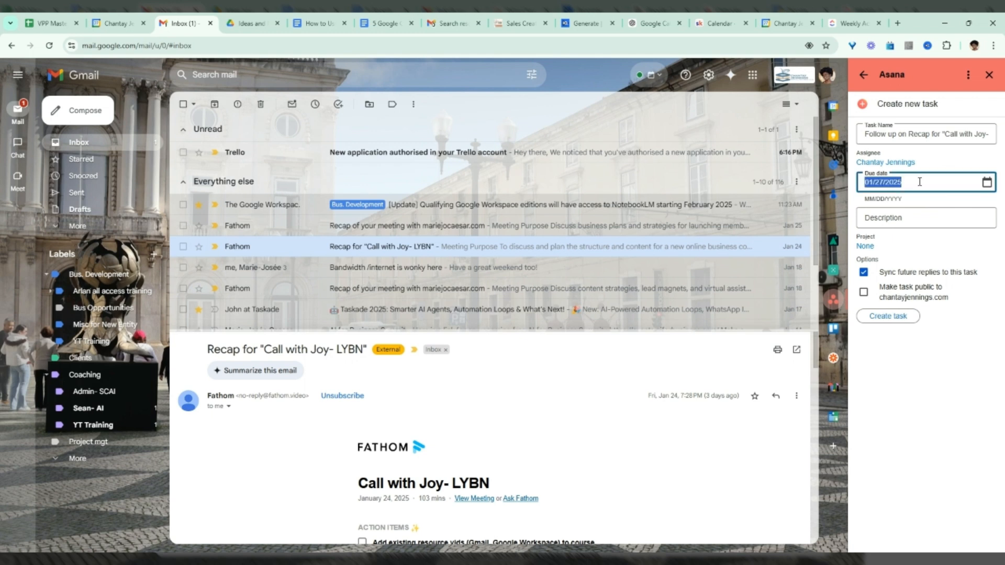
click(987, 183)
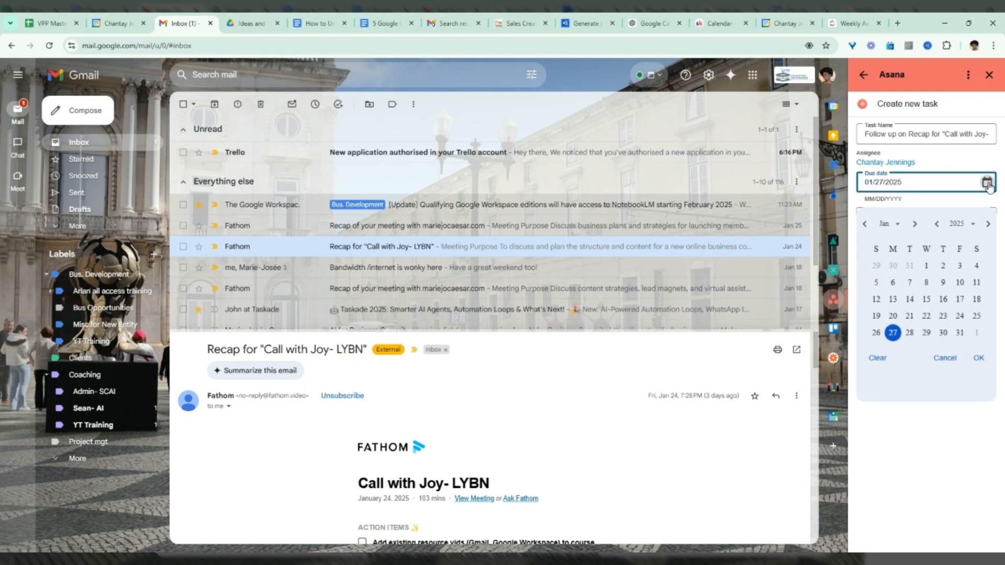
click(942, 332)
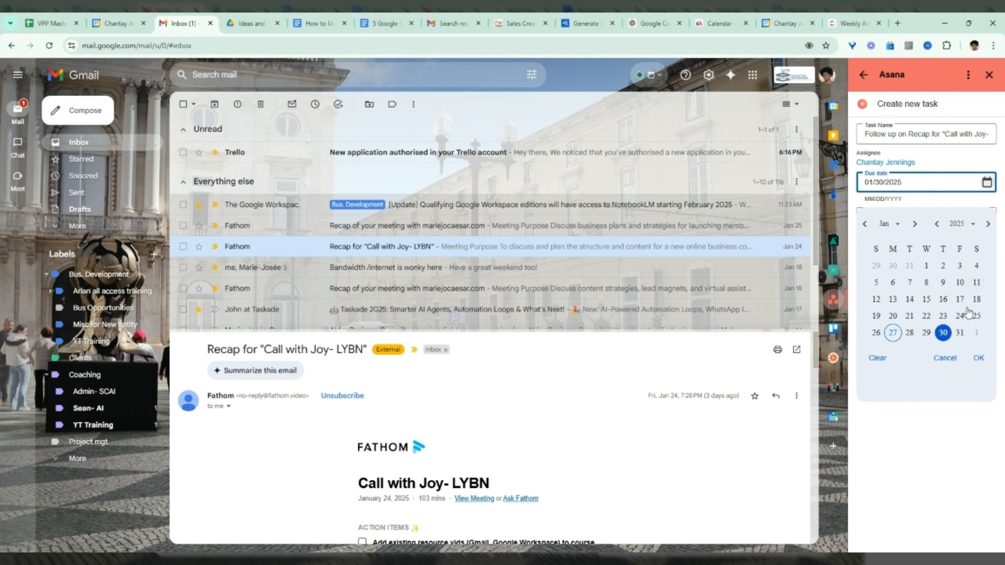
click(978, 358)
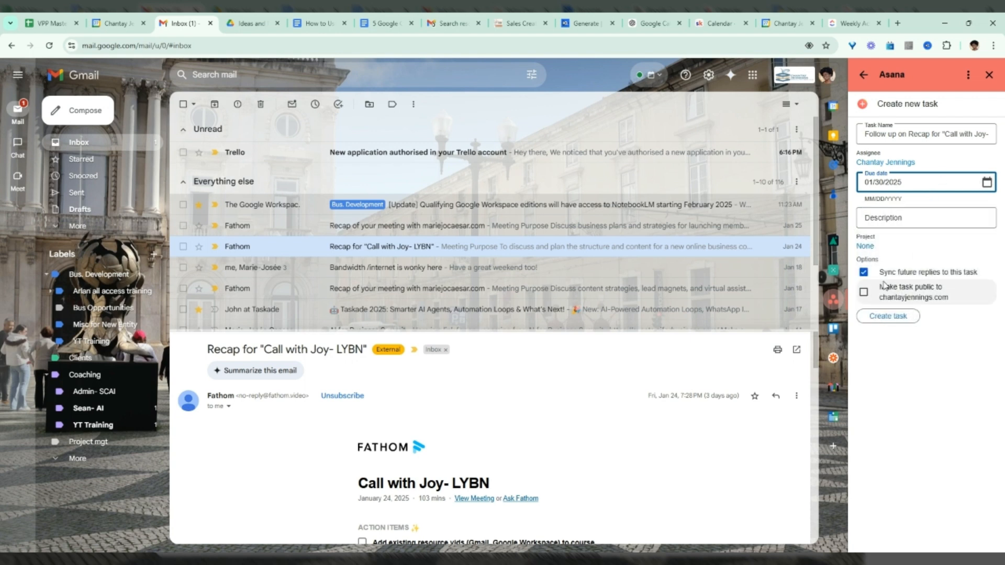
click(888, 317)
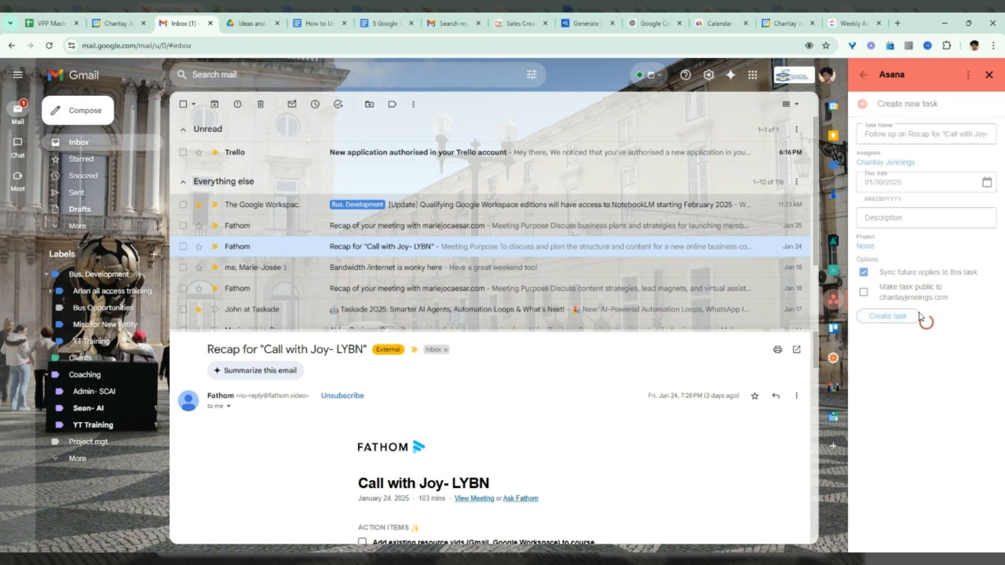